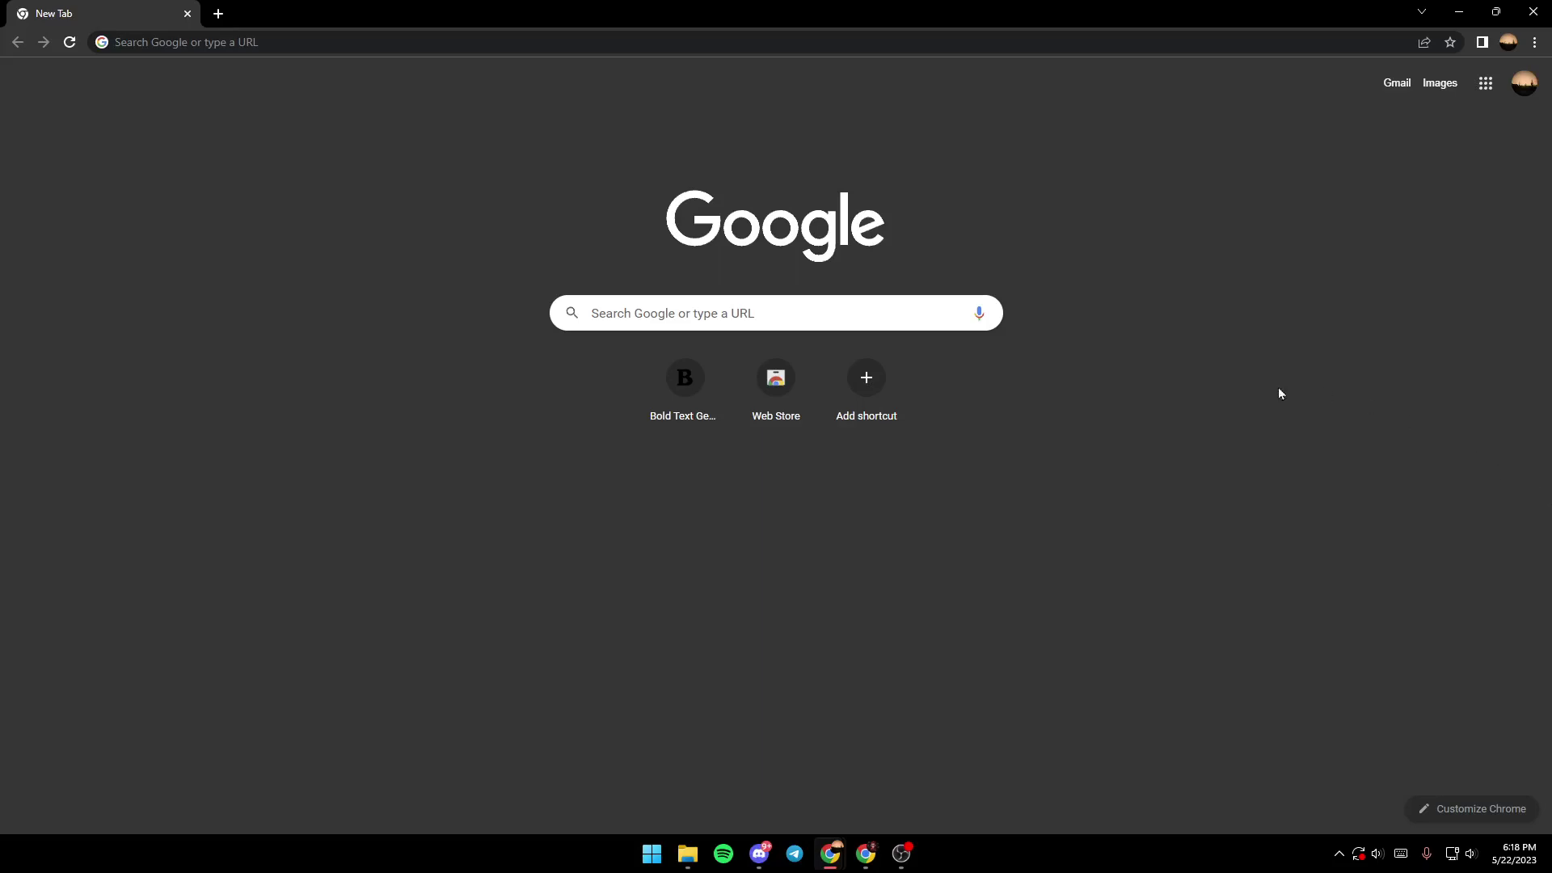
- Search Google for 'google keep' and open the Google Keep site
left_click(780, 317)
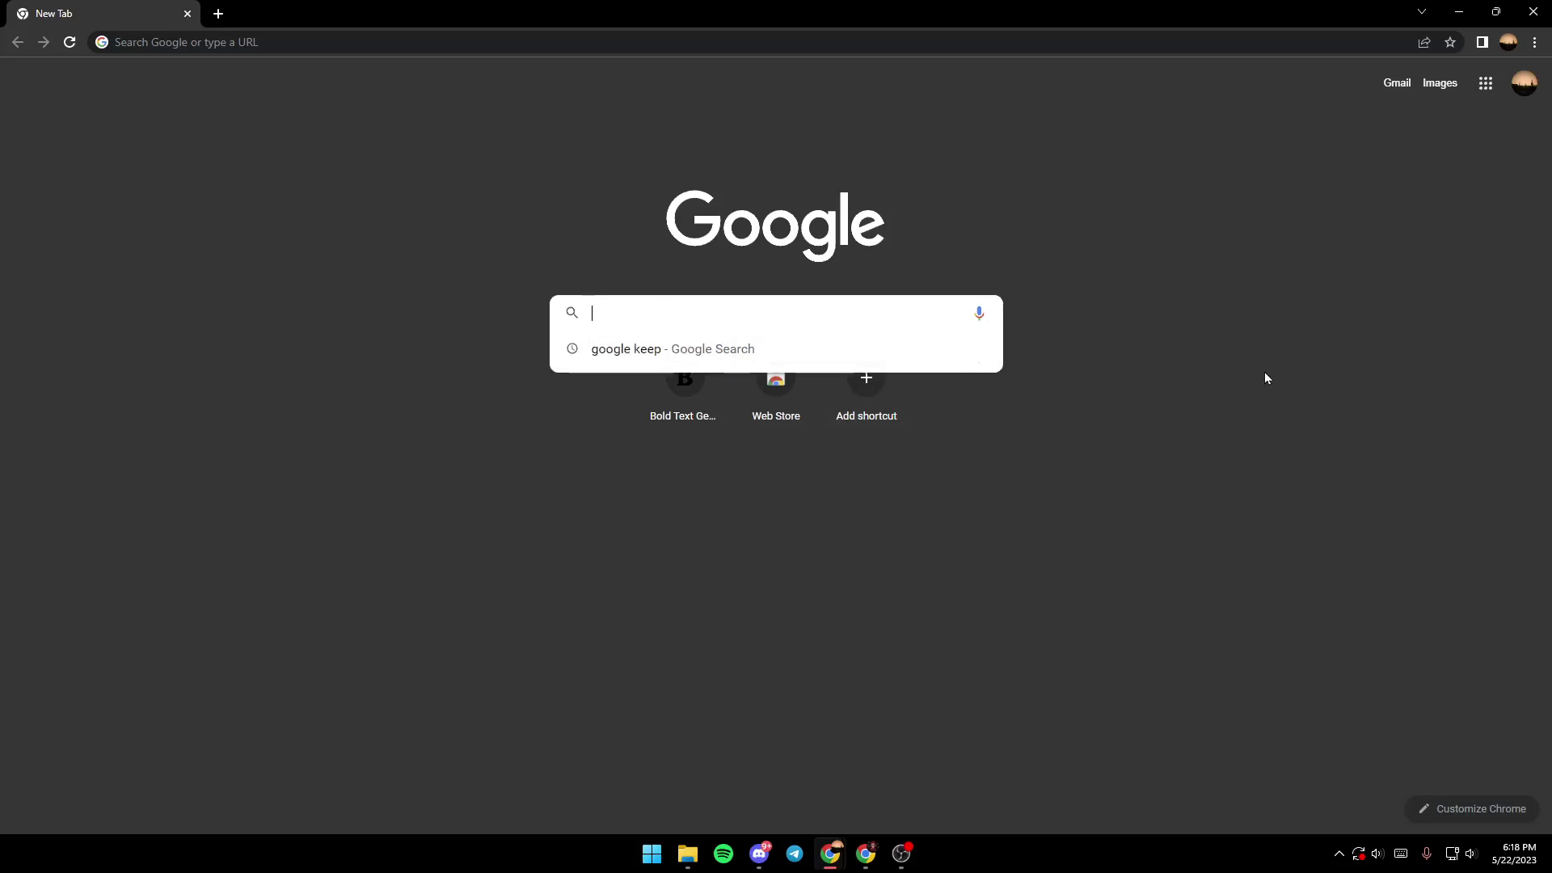
type("goog")
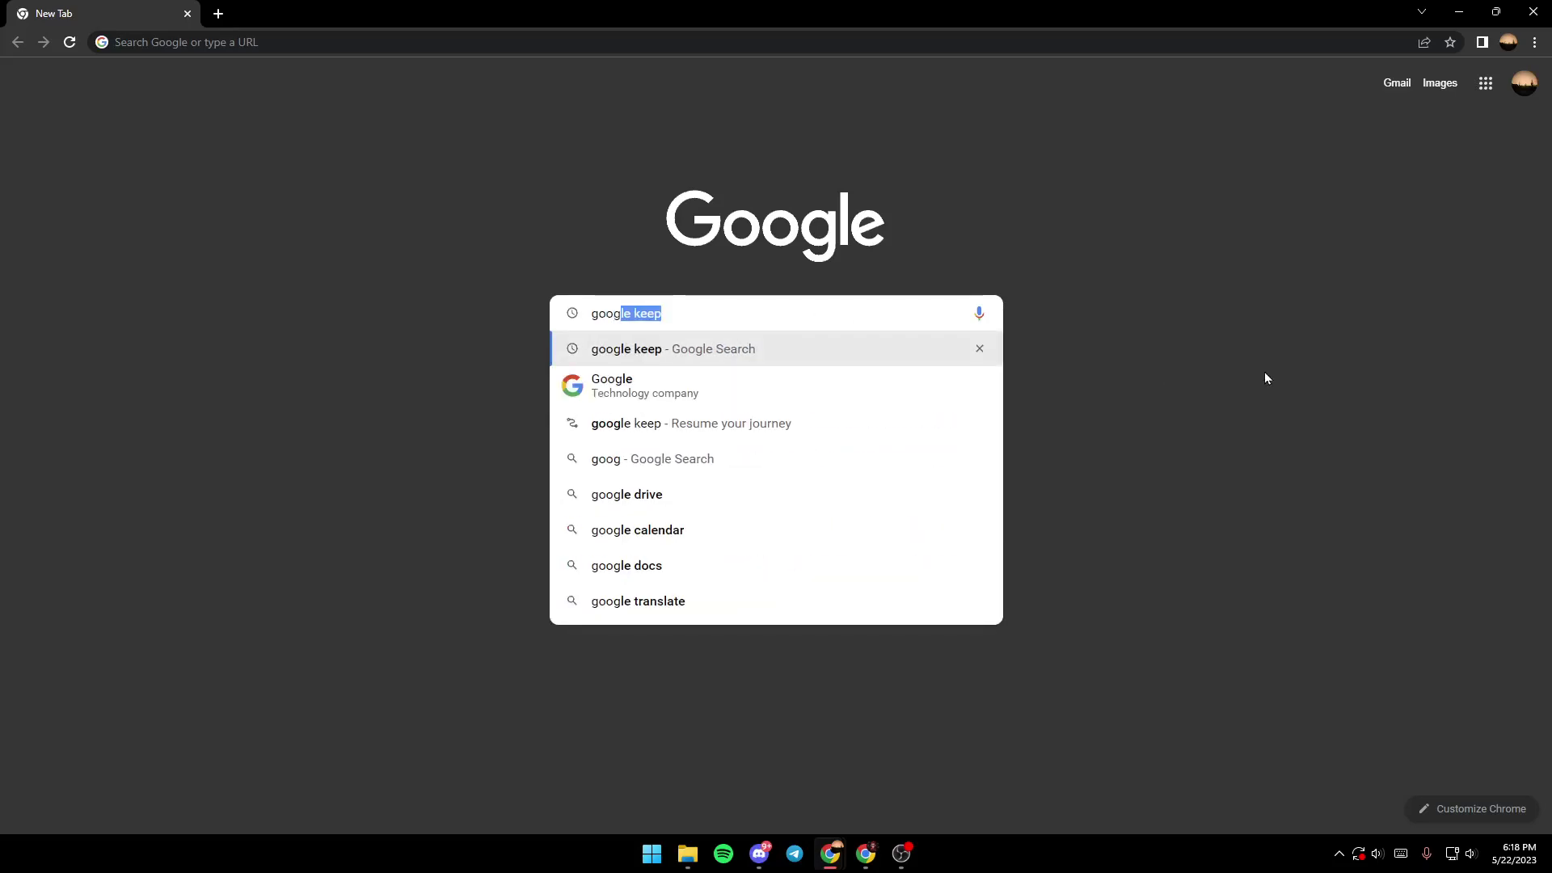
type("le keep")
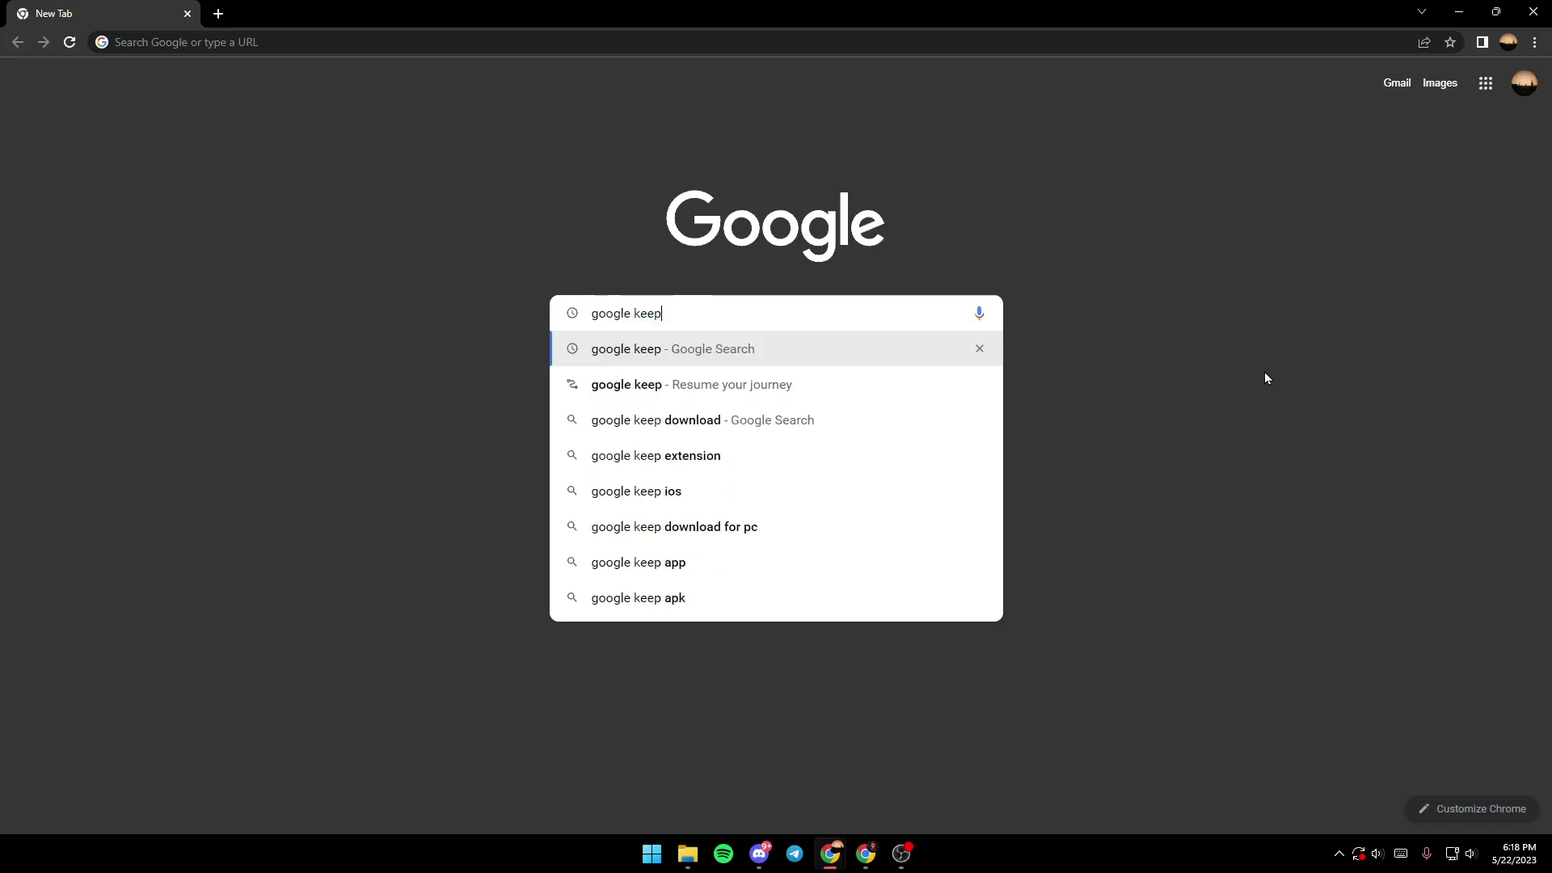
key("Return")
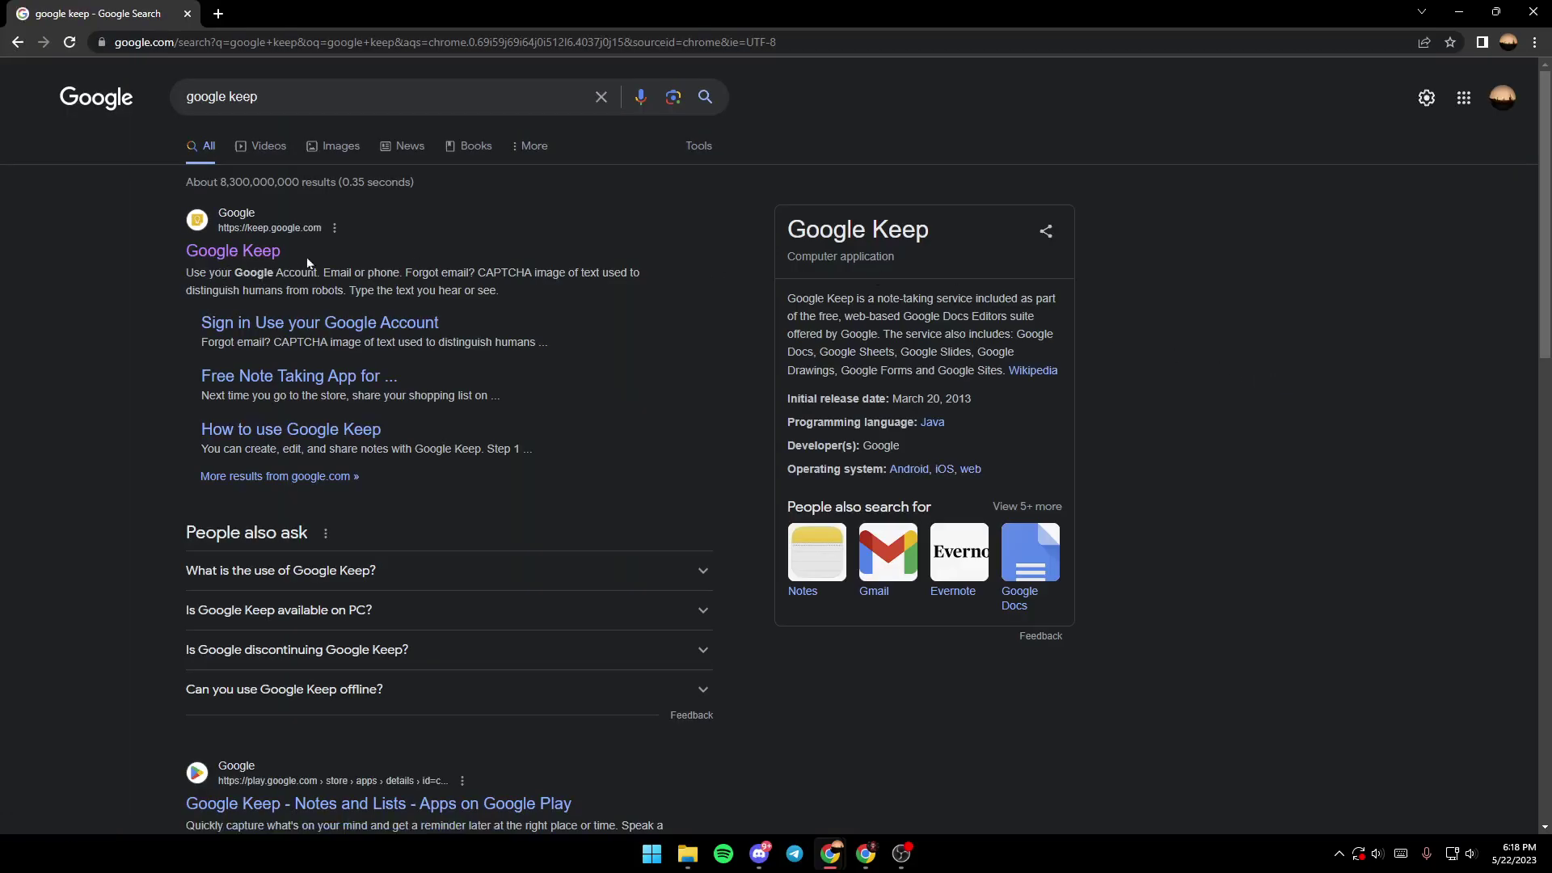
left_click(219, 248)
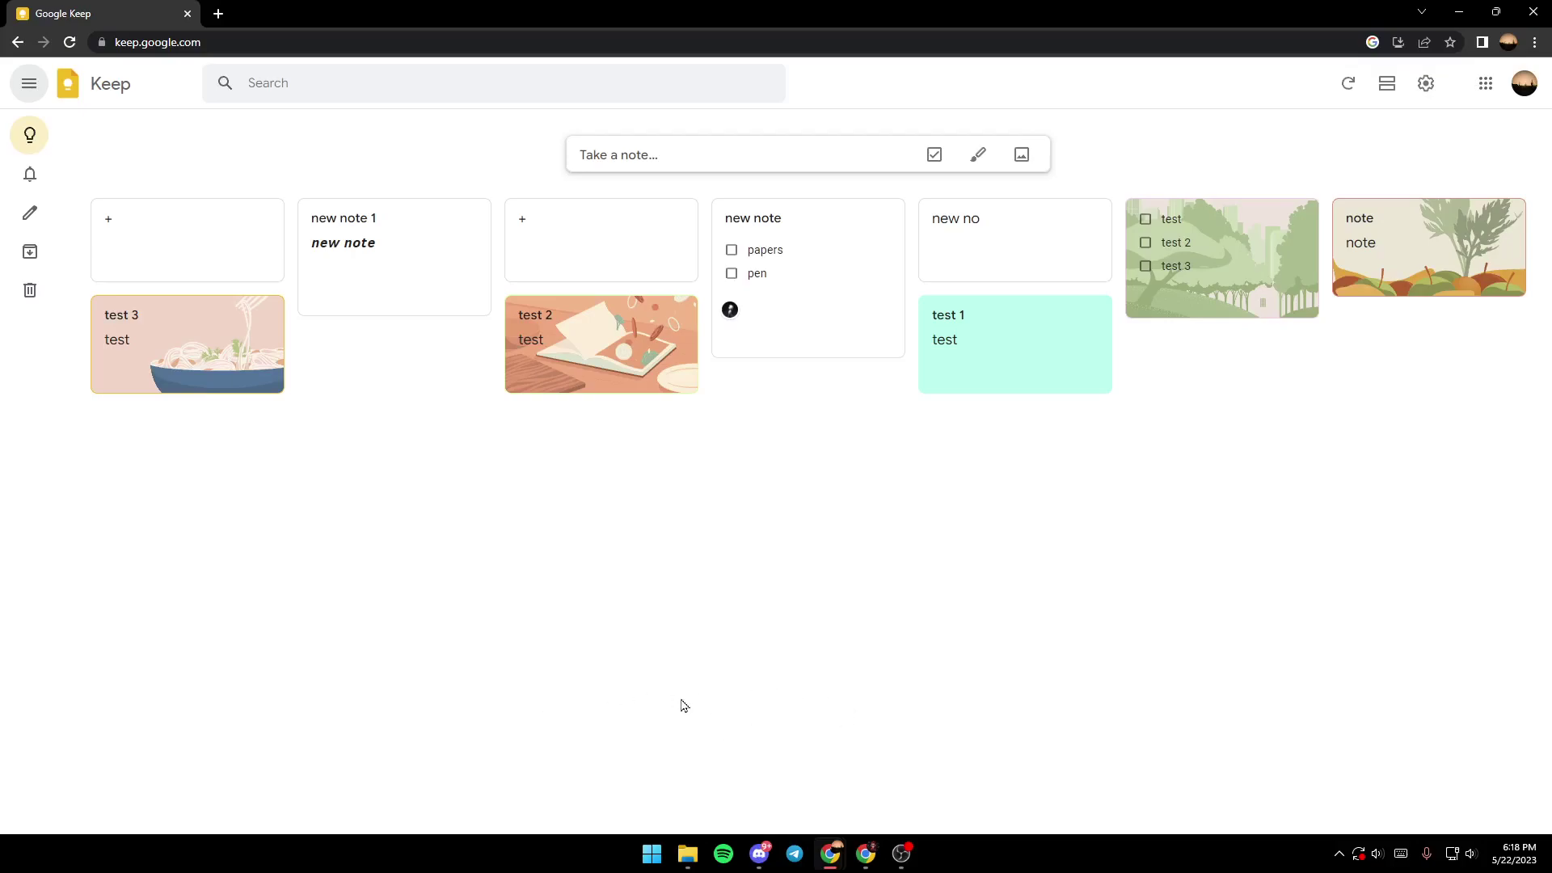
- Expand the Keep sidebar and switch to the Notes view
left_click(27, 83)
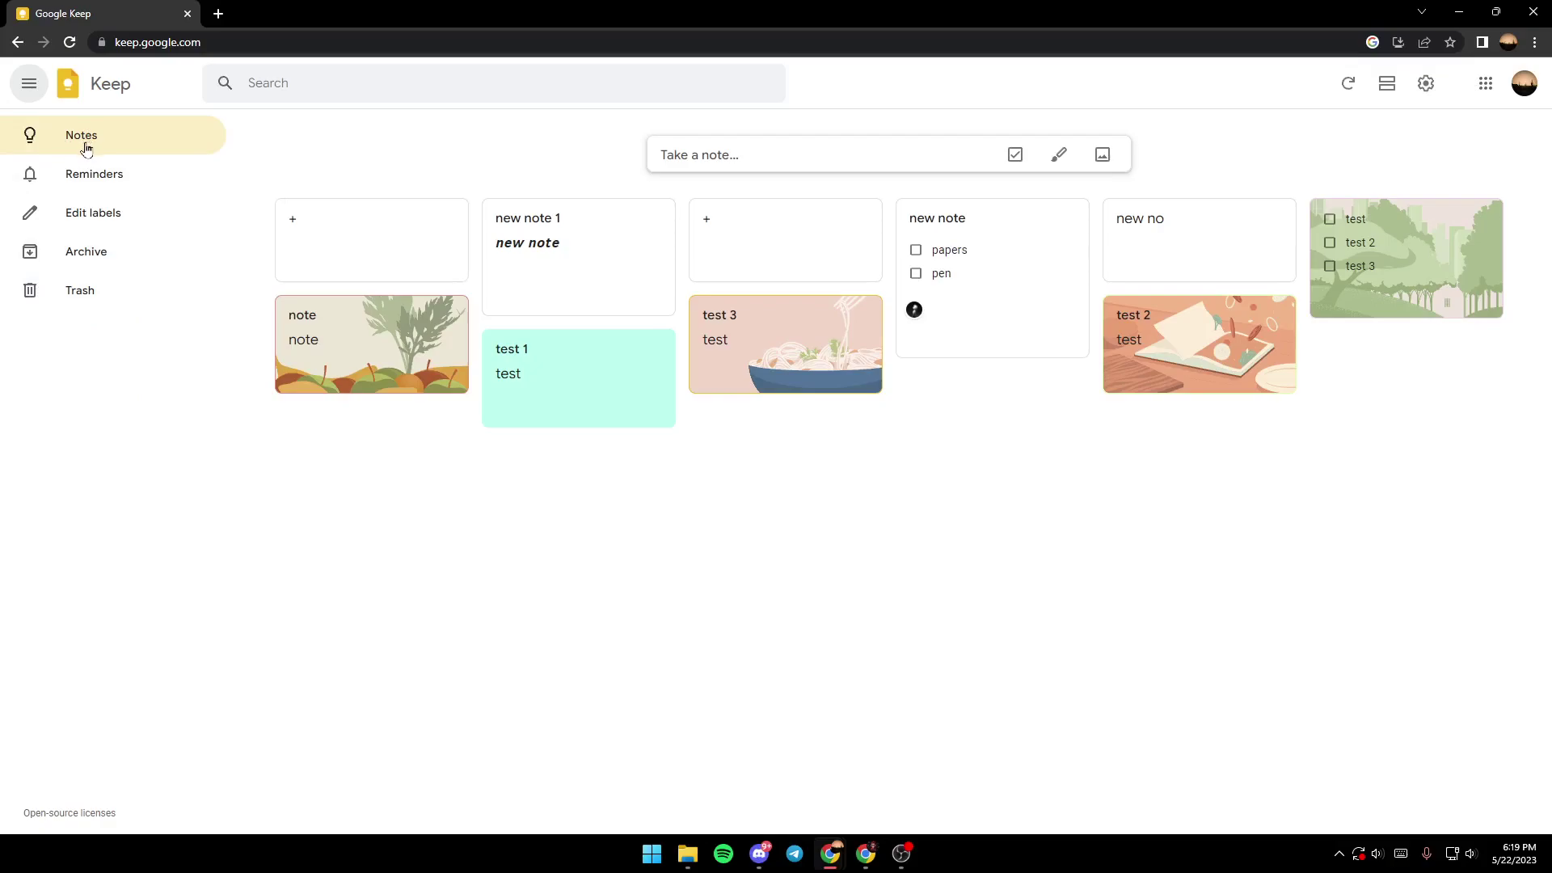
left_click(86, 148)
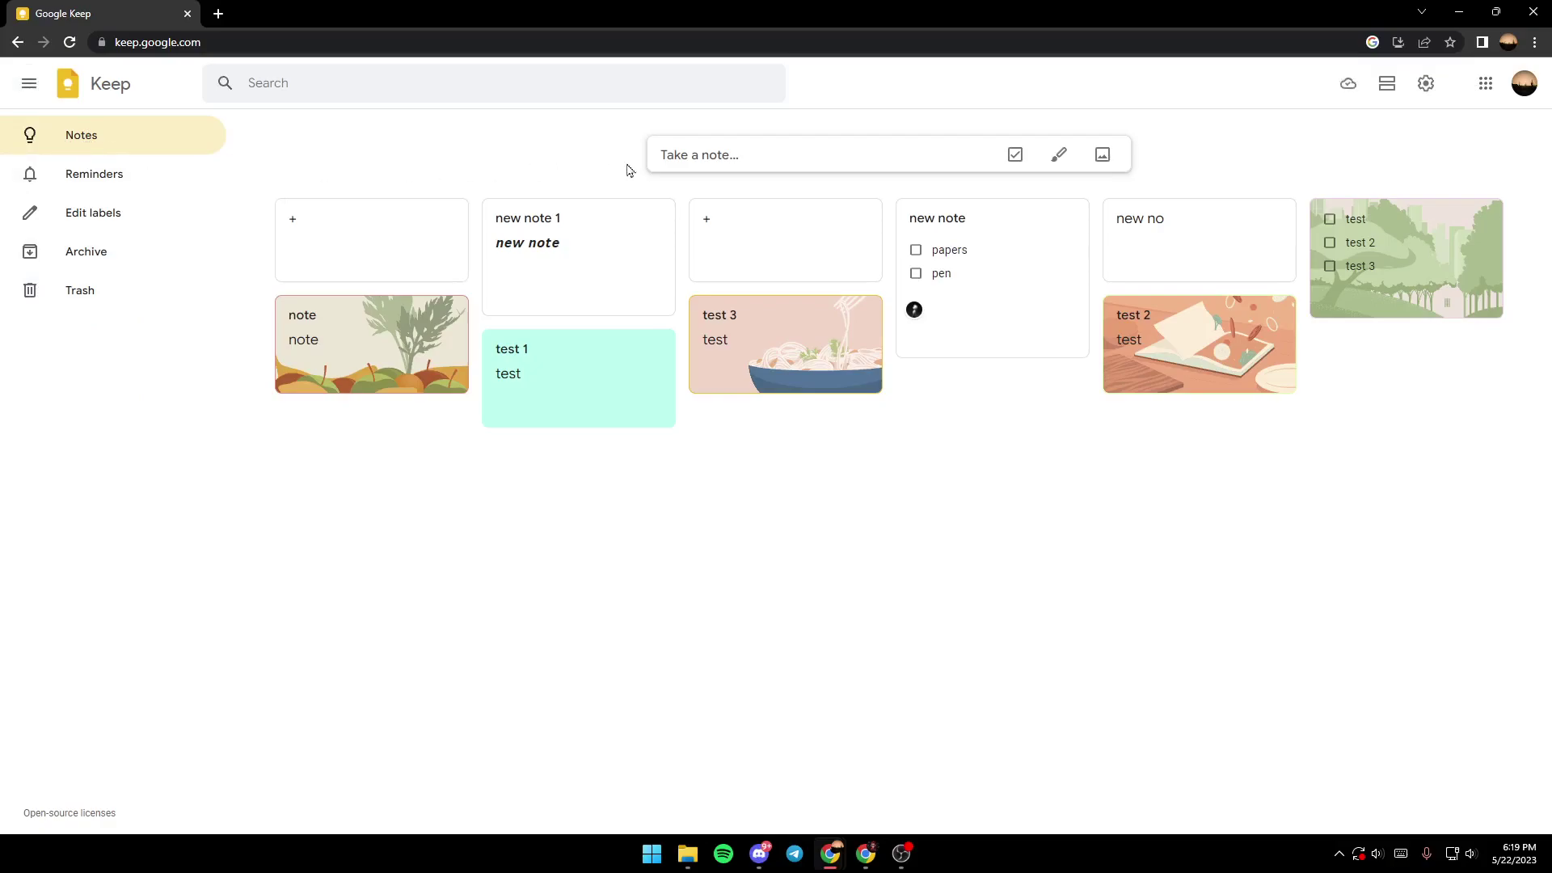
- Write a new note with body 'note' and title 'new note 3'
left_click(745, 152)
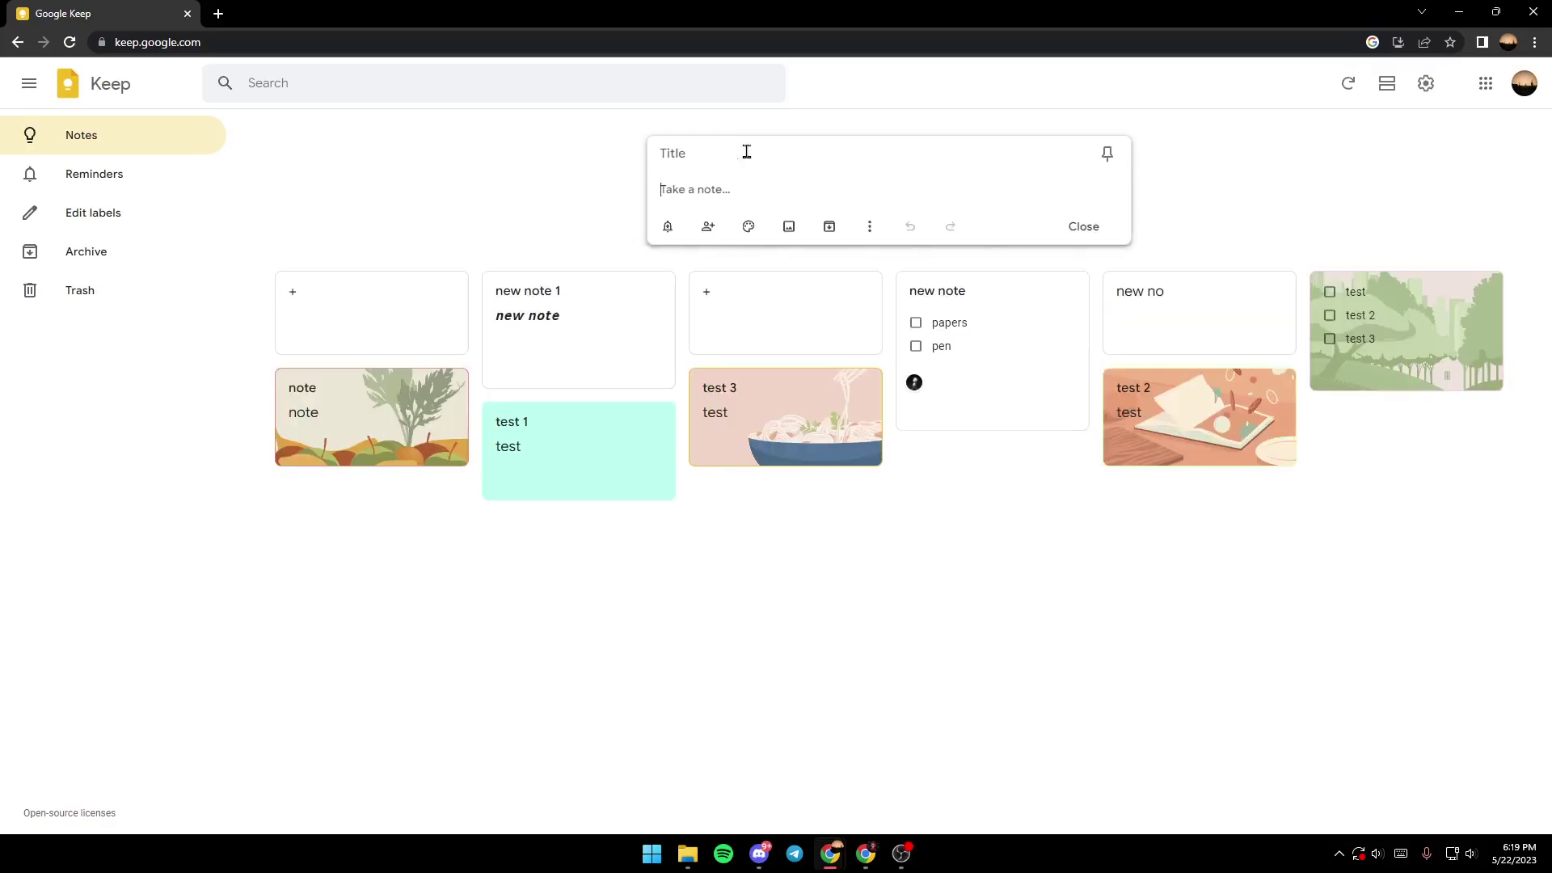
type("note")
left_click(745, 153)
type("new note")
type(" 3")
left_click(696, 186)
- In a new tab, search 'boldtext io' and open the BoldText.io generator
left_click(218, 14)
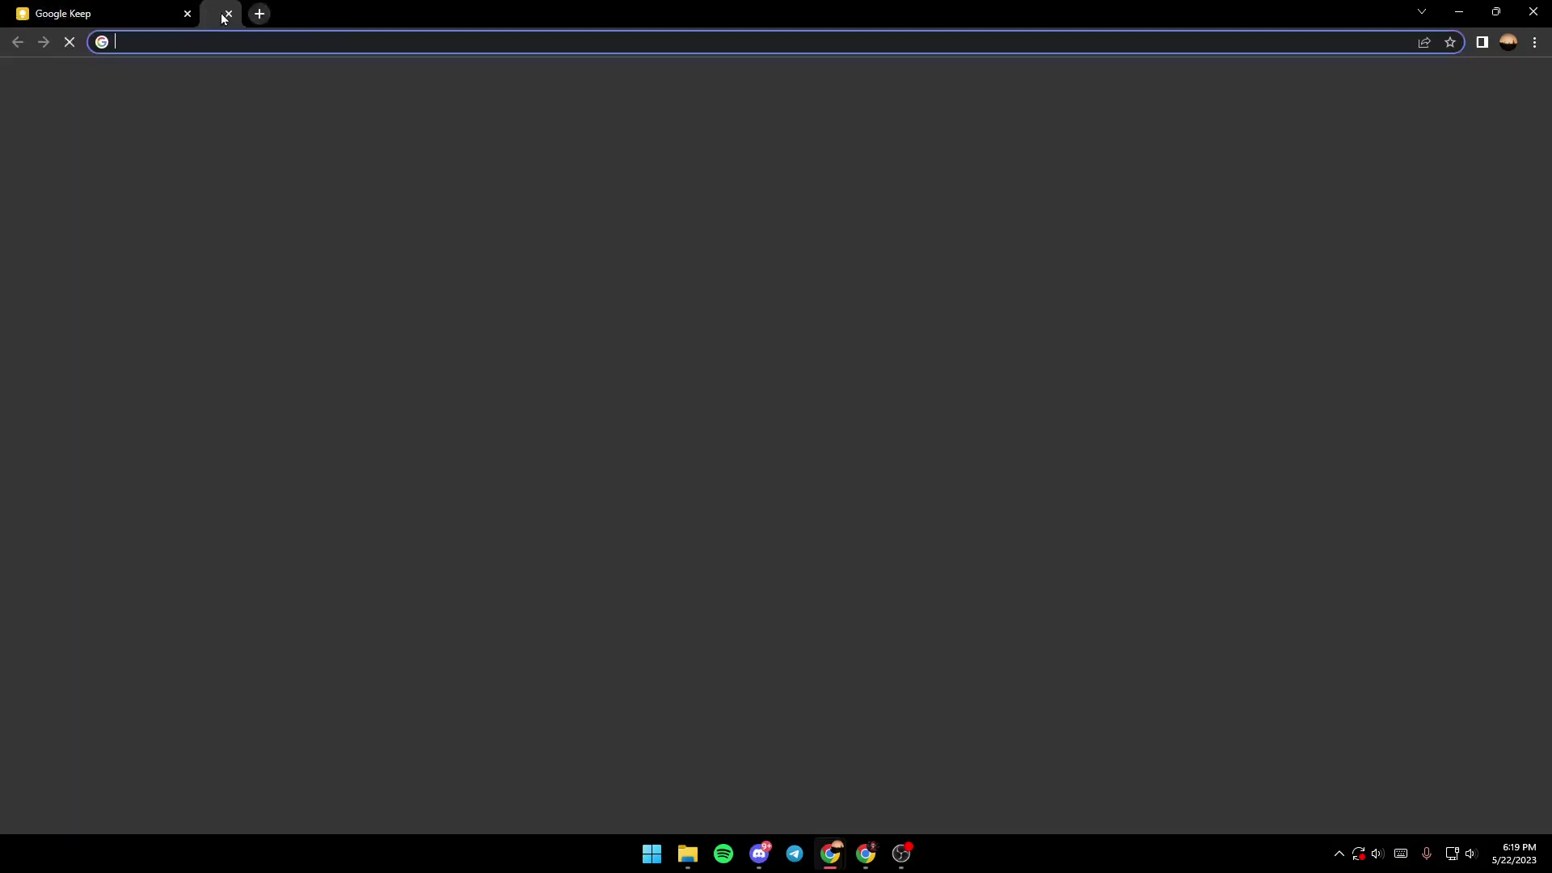
left_click(762, 309)
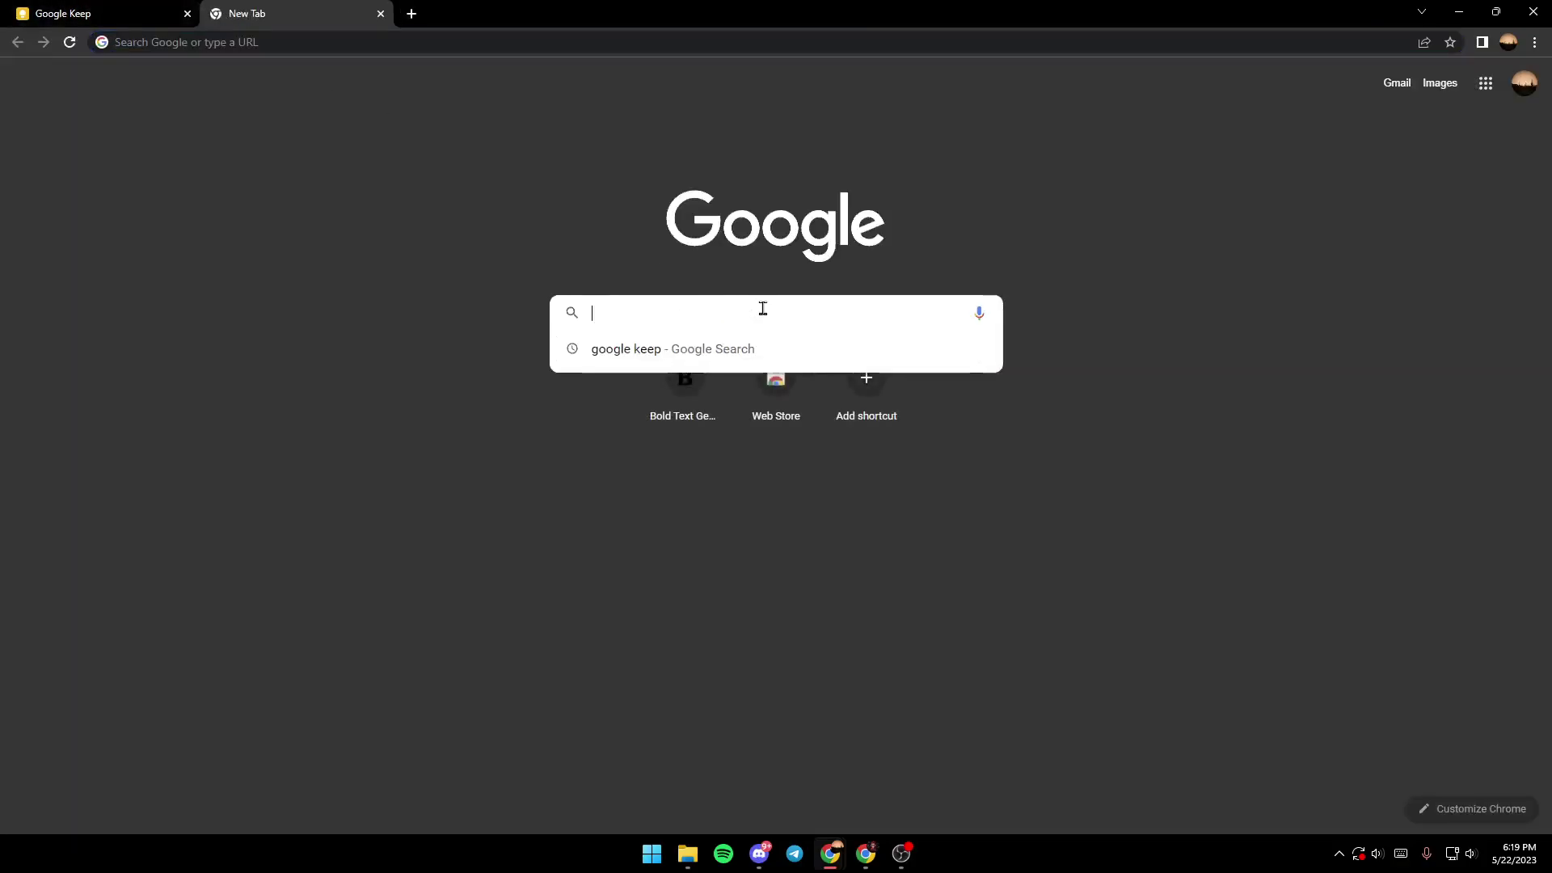
mouse_move(776, 348)
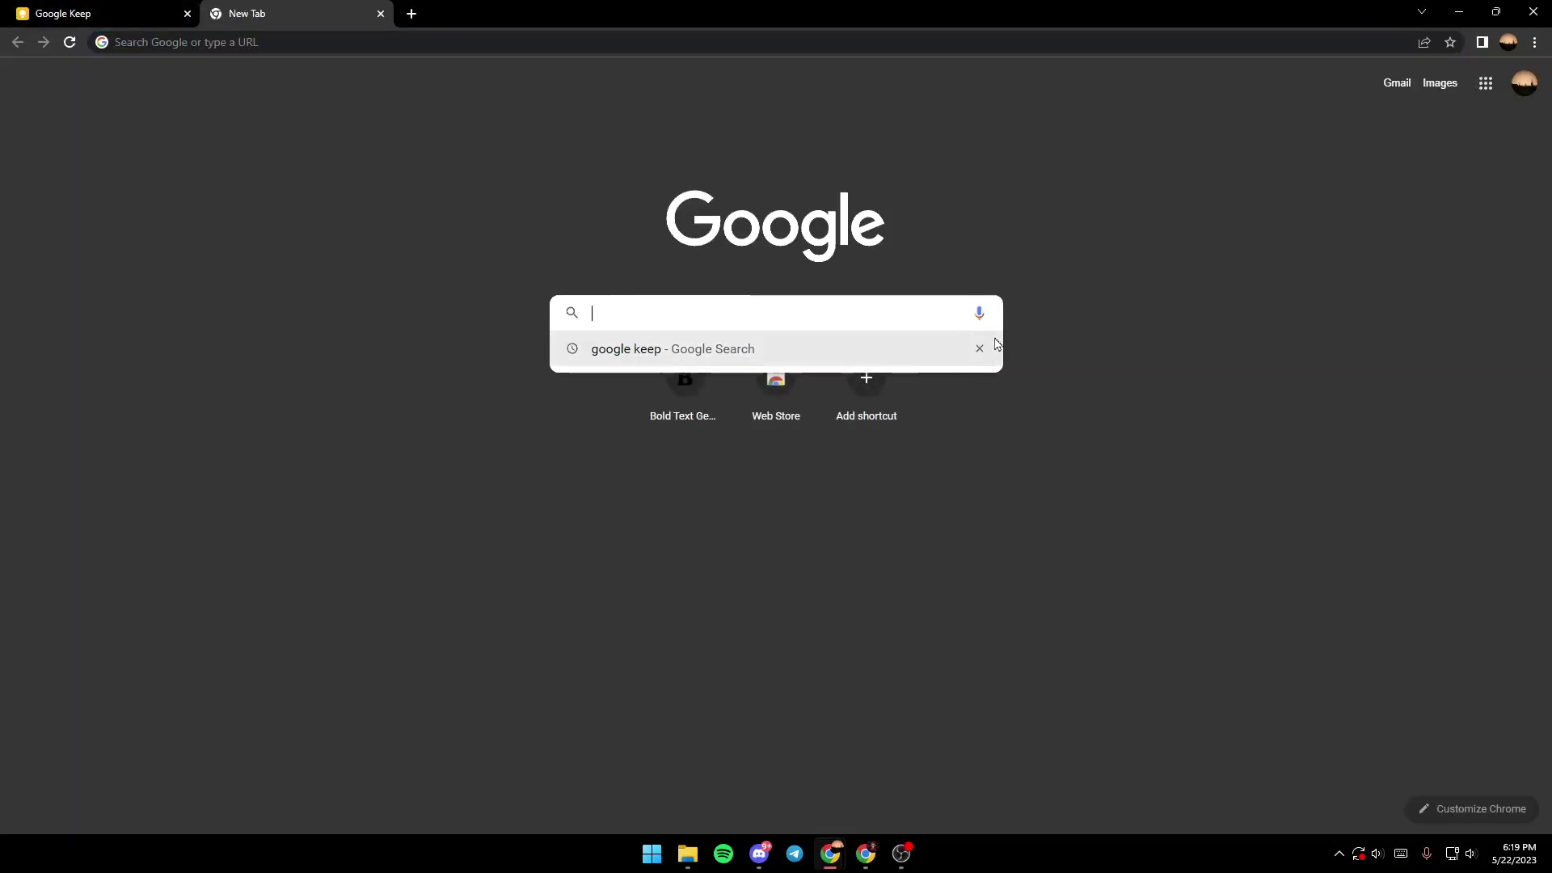
type("bold")
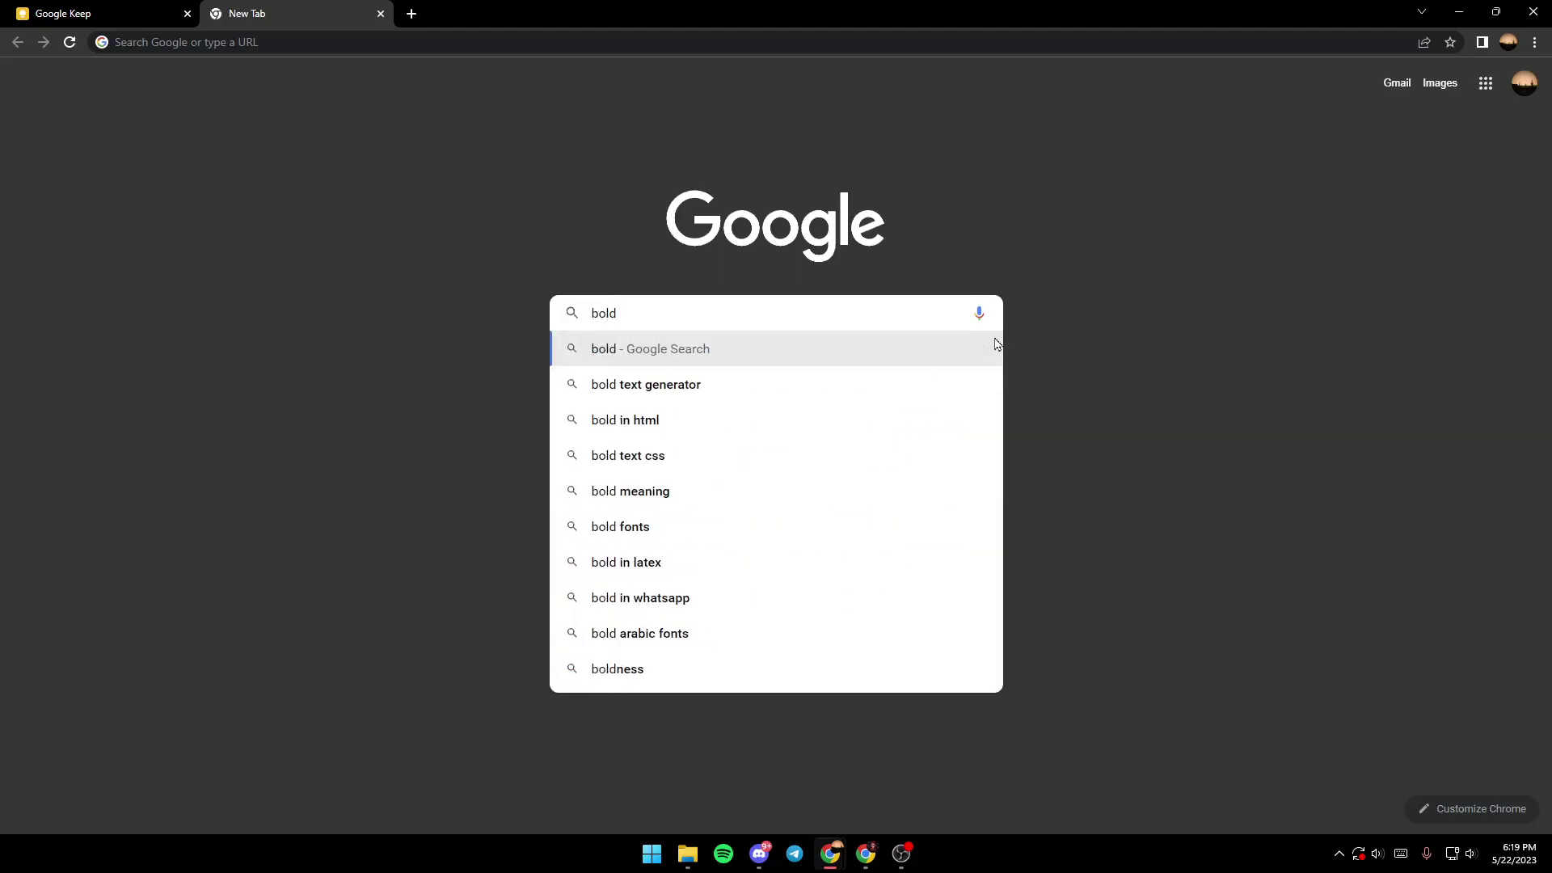
type("text")
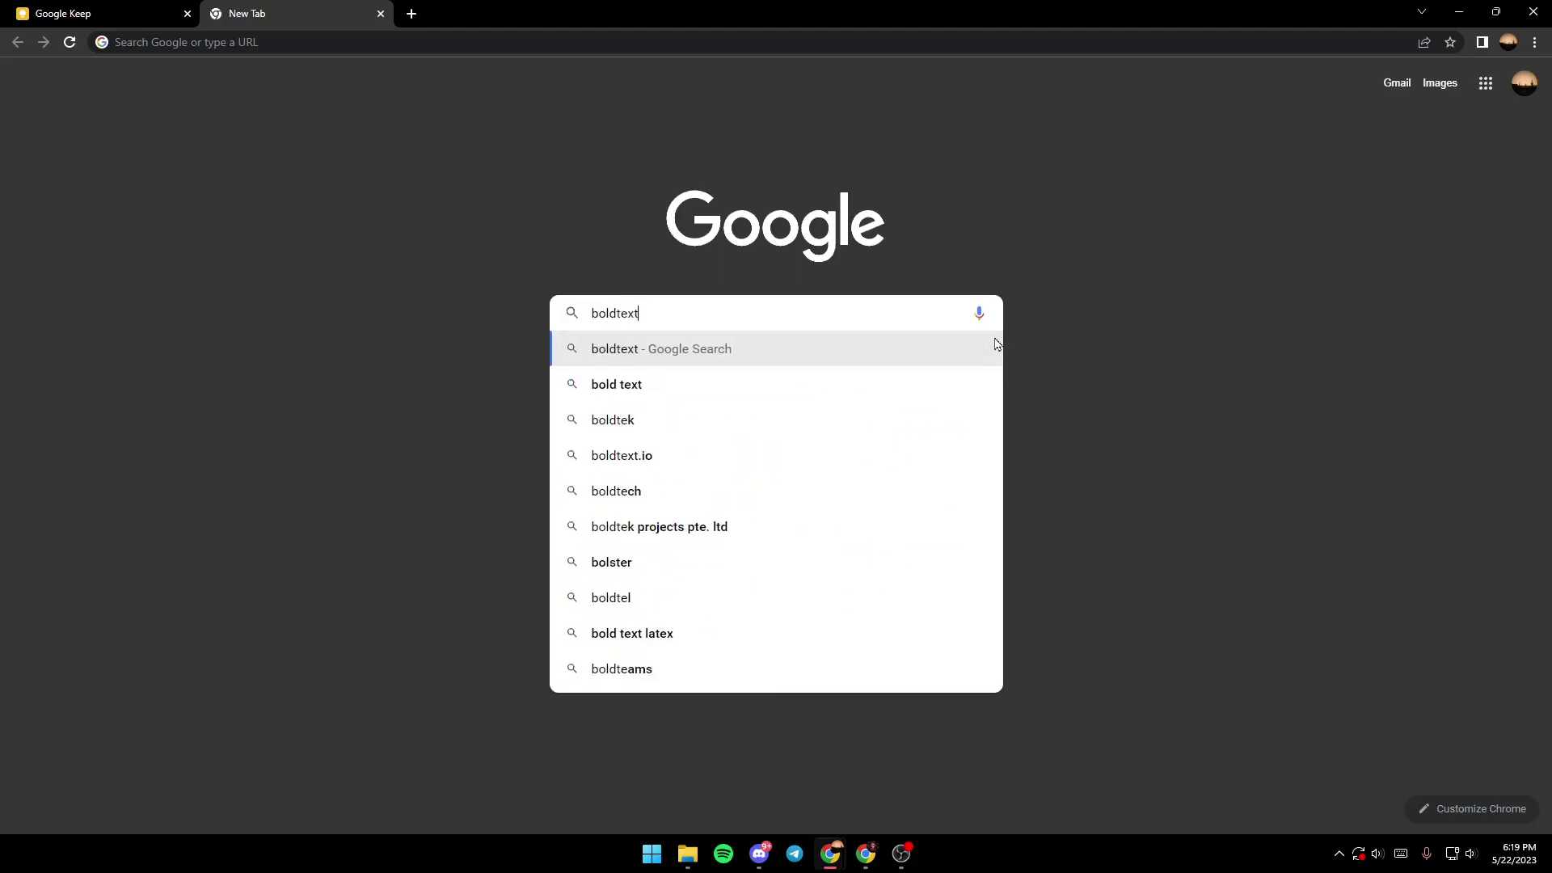
type(" io")
key("Return")
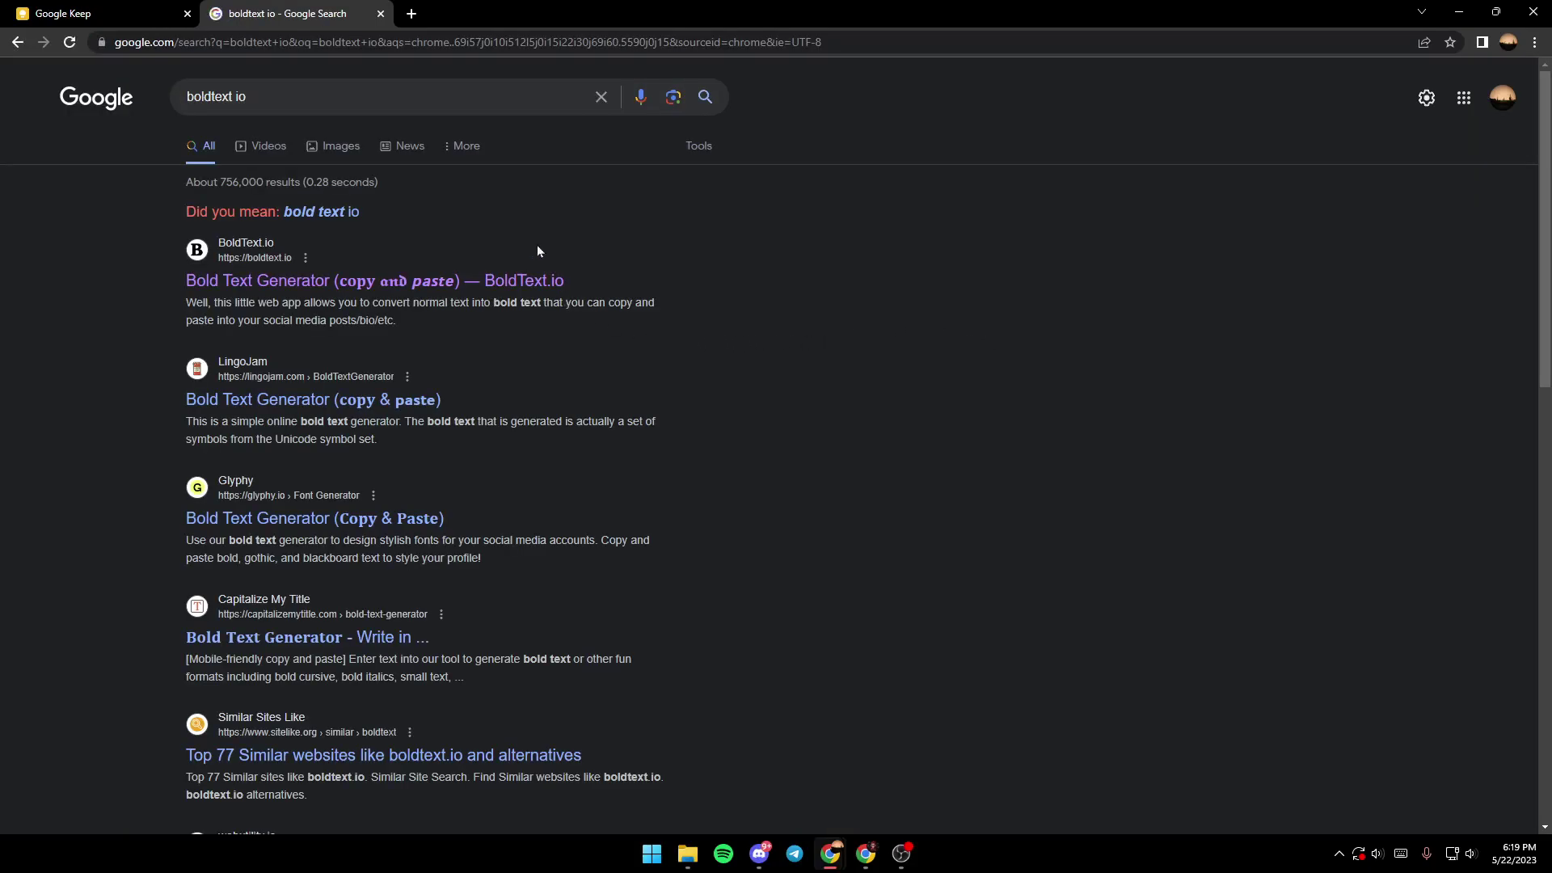
left_click(465, 283)
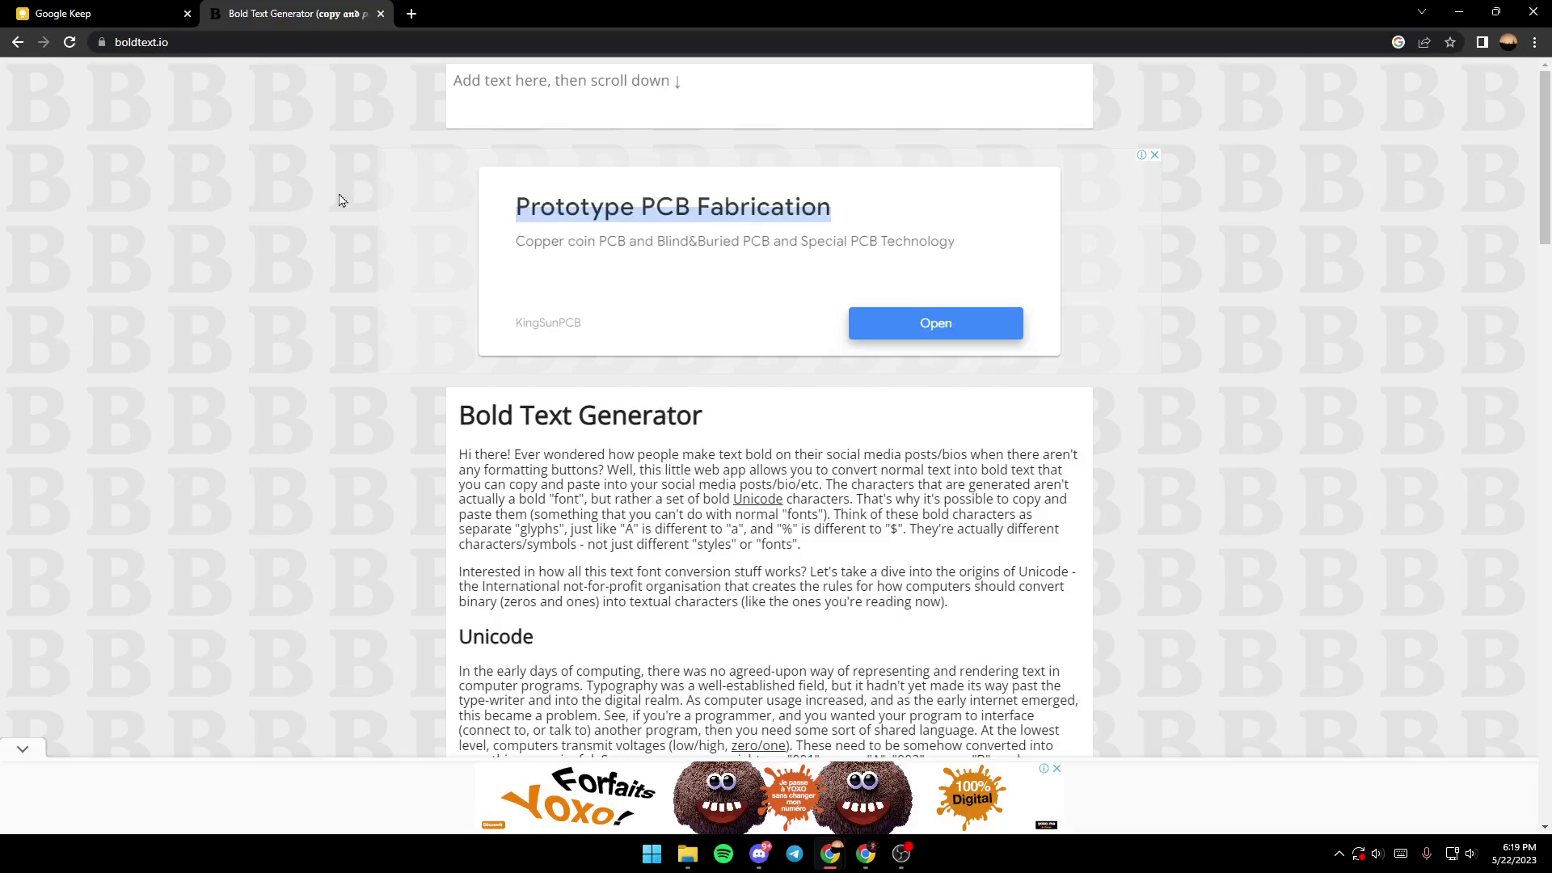
- Copy the word 'note' from the Keep note body into the generator tab
left_click(109, 10)
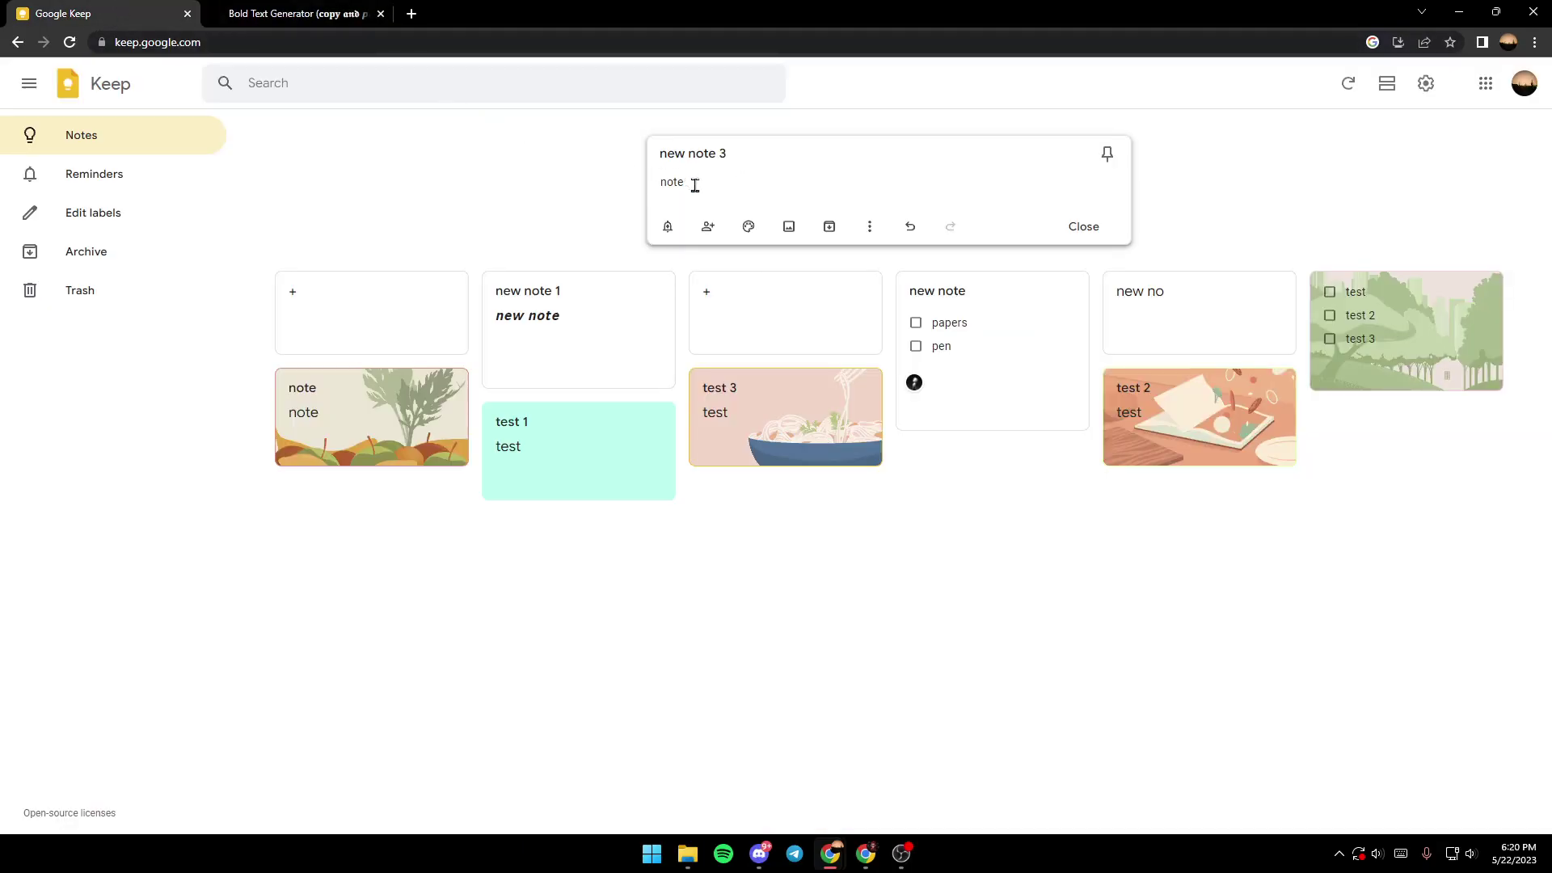
left_click_drag(693, 183, 631, 192)
key("ctrl+c")
left_click(308, 10)
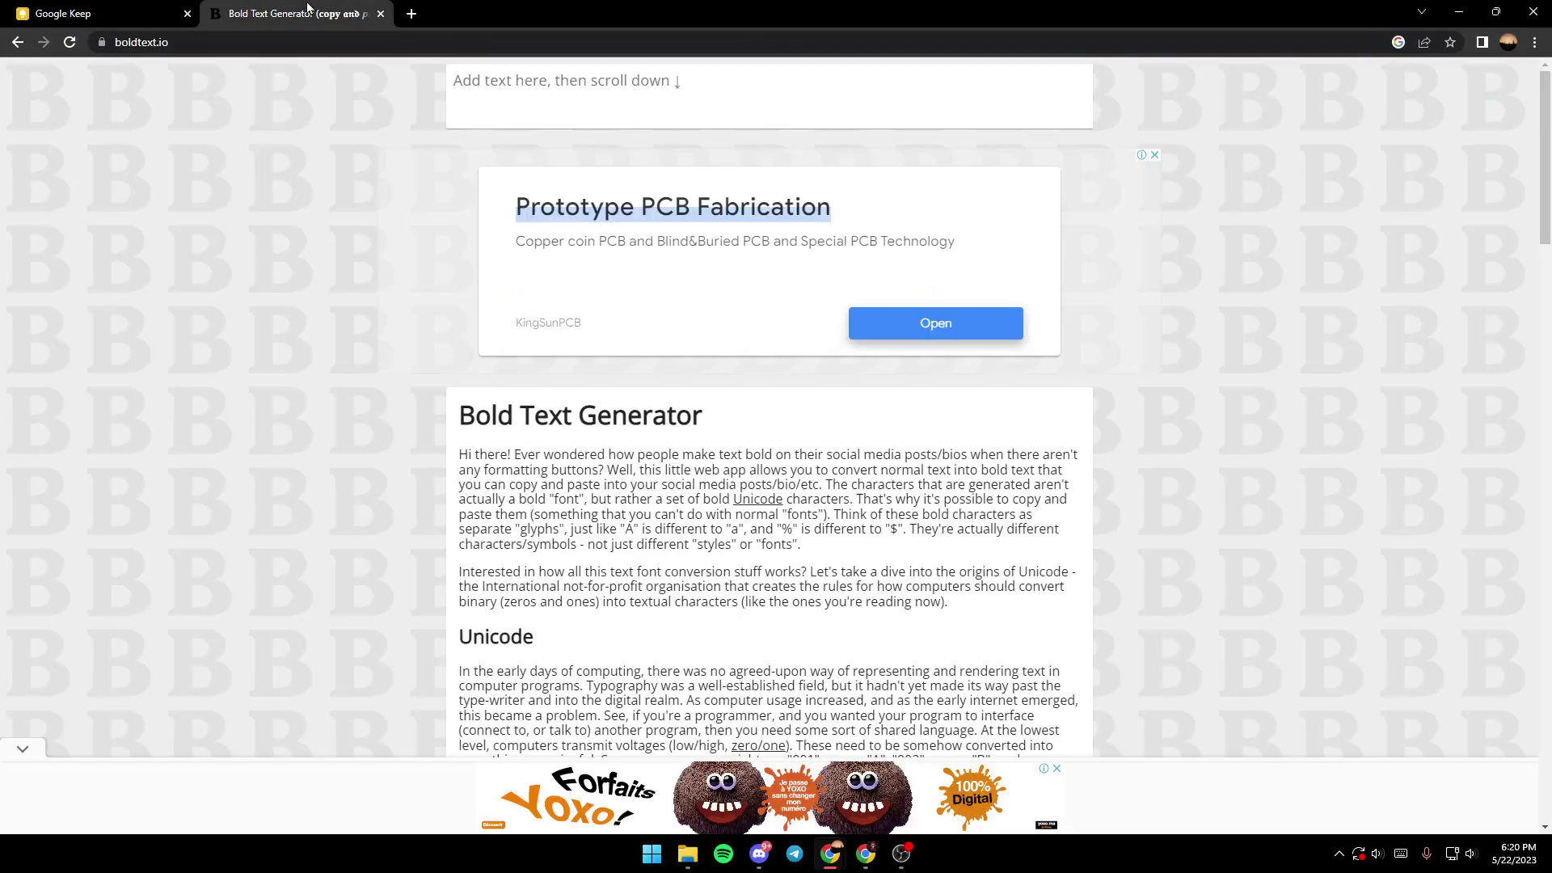
- Paste 'note' into BoldText.io and copy its Double-Struck version back to Keep
left_click(582, 91)
key("ctrl+v")
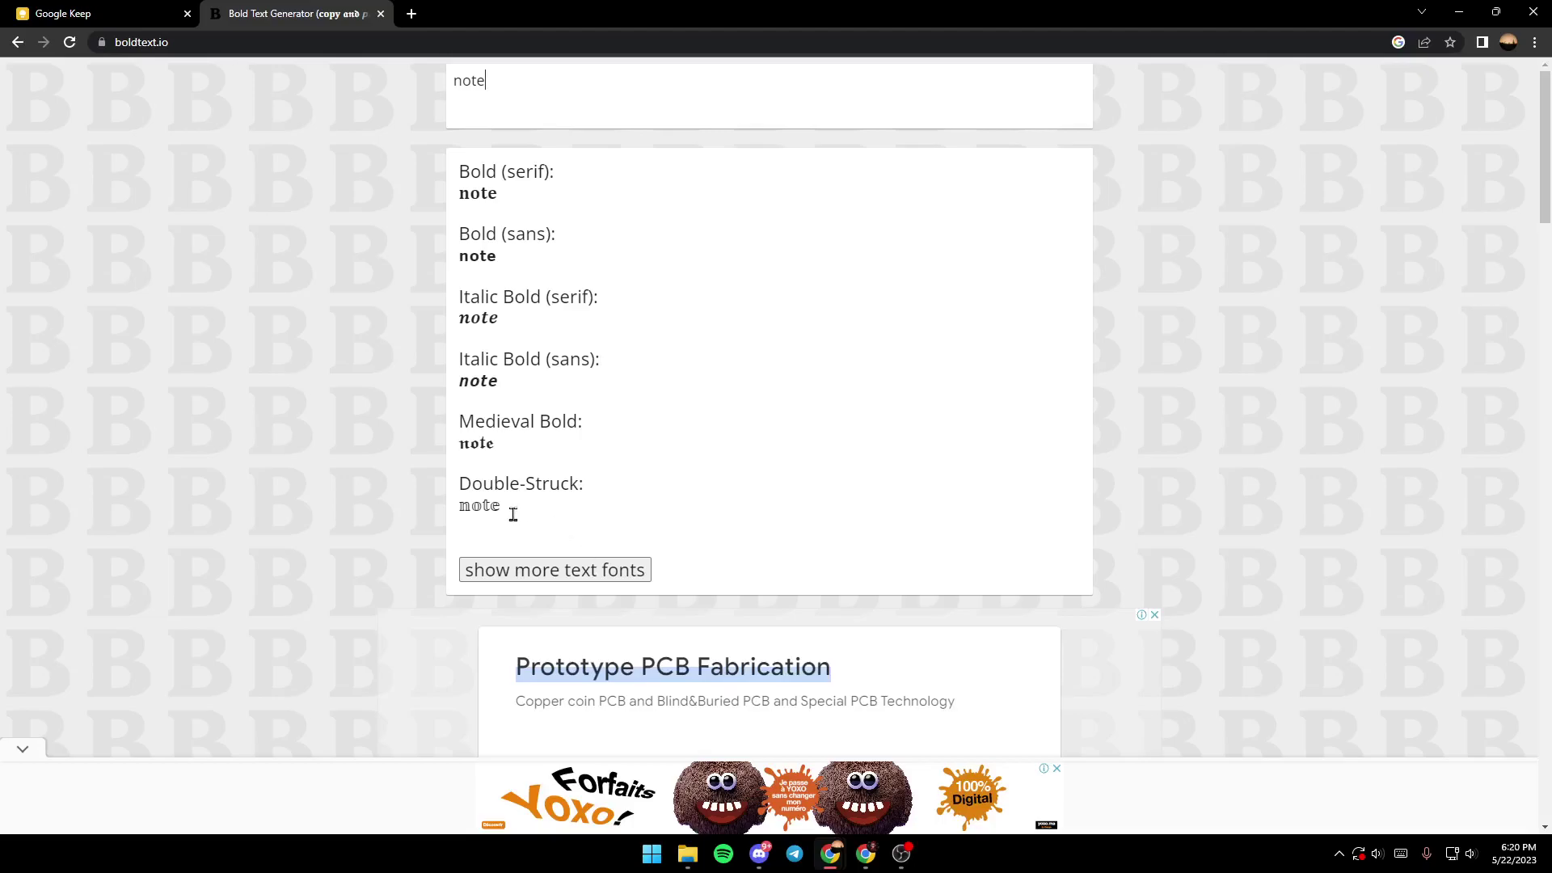
left_click_drag(513, 515, 463, 507)
left_click(157, 8)
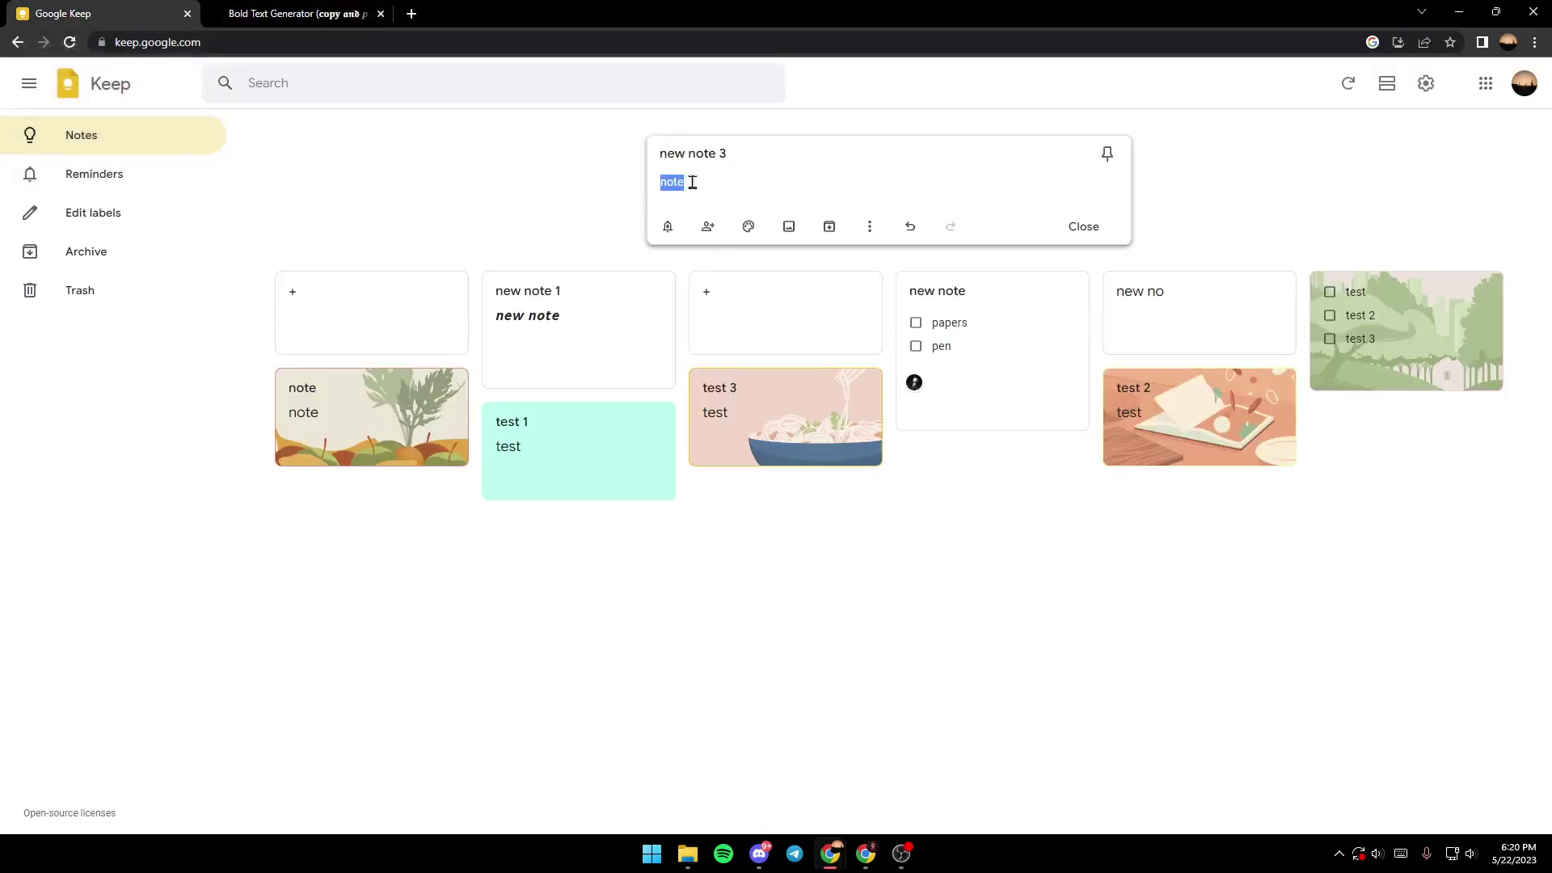
- Paste the double-struck 'note' over the body and close 'new note 3'
key("ctrl+v")
left_click(1084, 228)
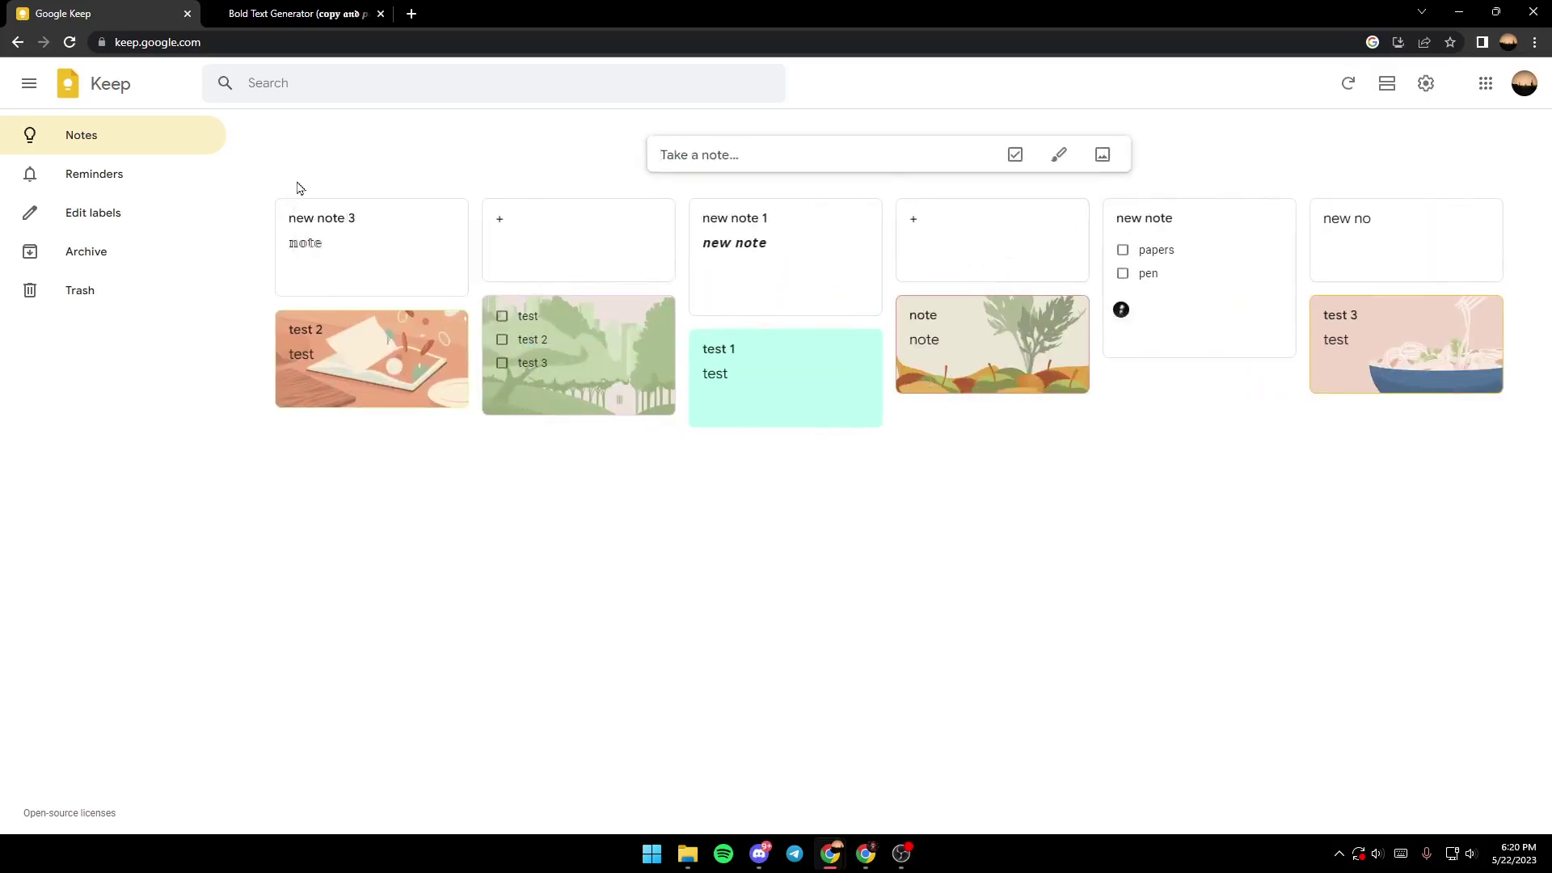